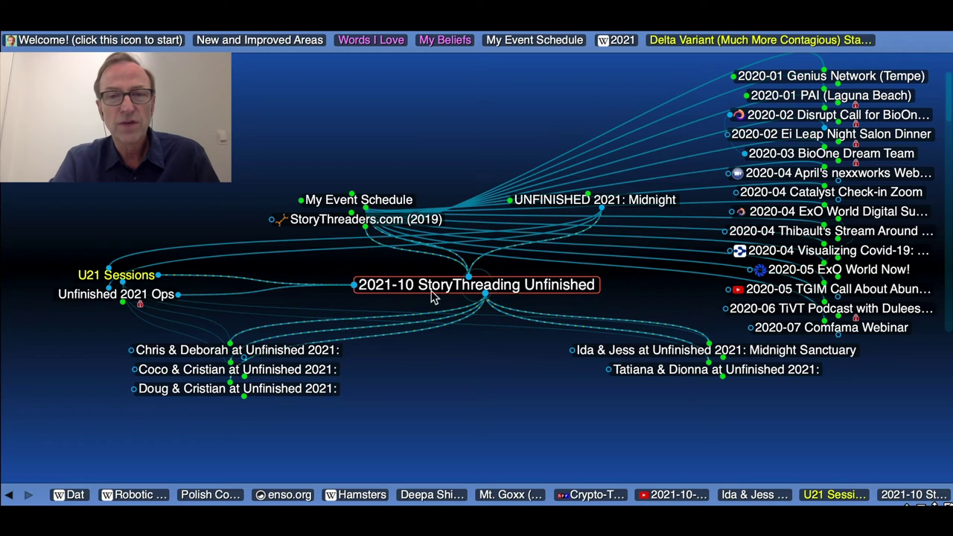
Centre the map on 'UNFINISHED 2021: Midnight' to show its linked people, articles and tweets
{"action": "left_click", "coordinate": [544, 205]}
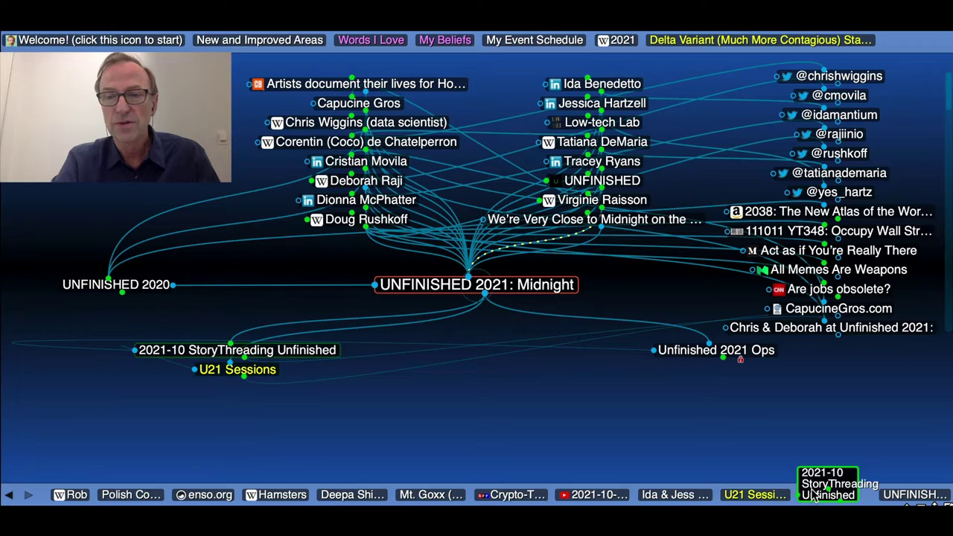
Go from 2021-10 StoryThreading through the Midnight Sanctuary session to 'Lunar Phases (from Earth's perspective)'
{"action": "left_click", "coordinate": [834, 495]}
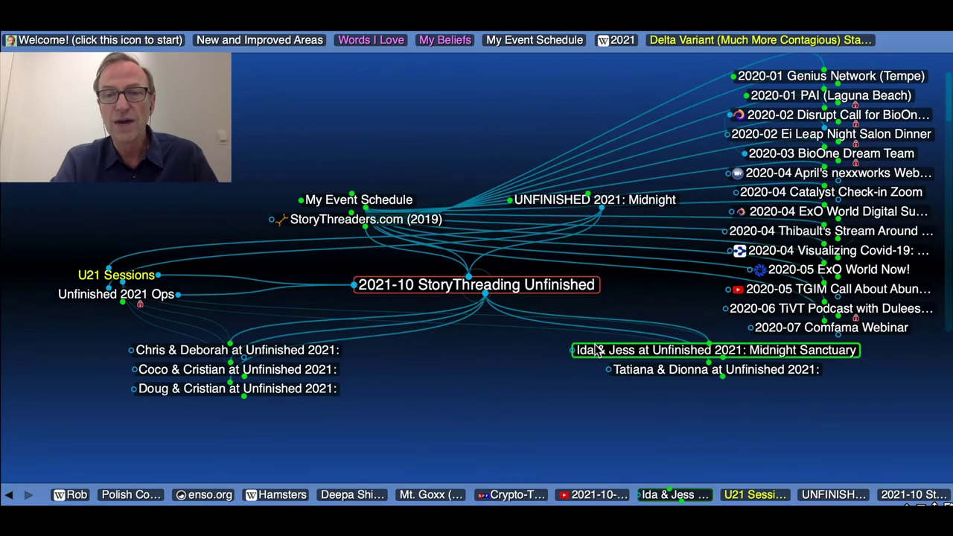
{"action": "left_click", "coordinate": [596, 350]}
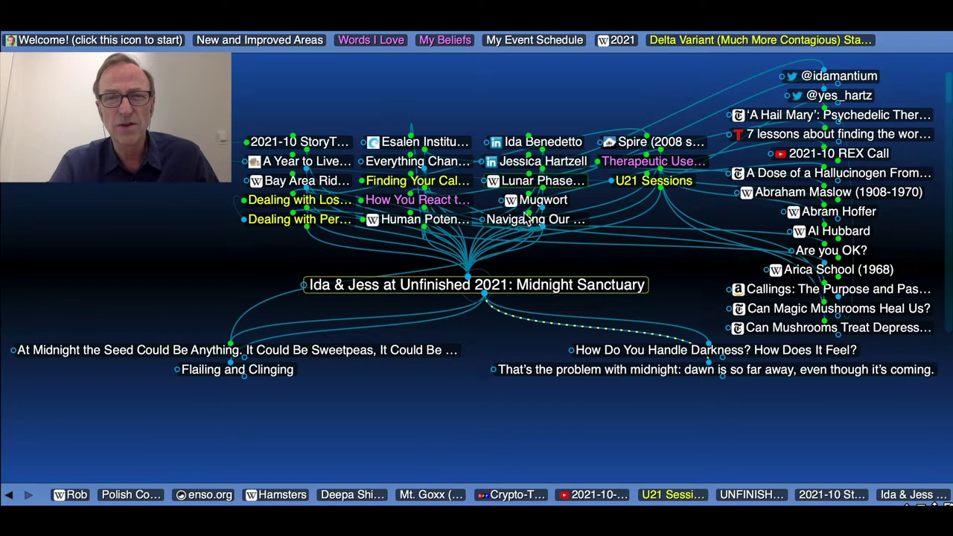
{"action": "left_click", "coordinate": [530, 183]}
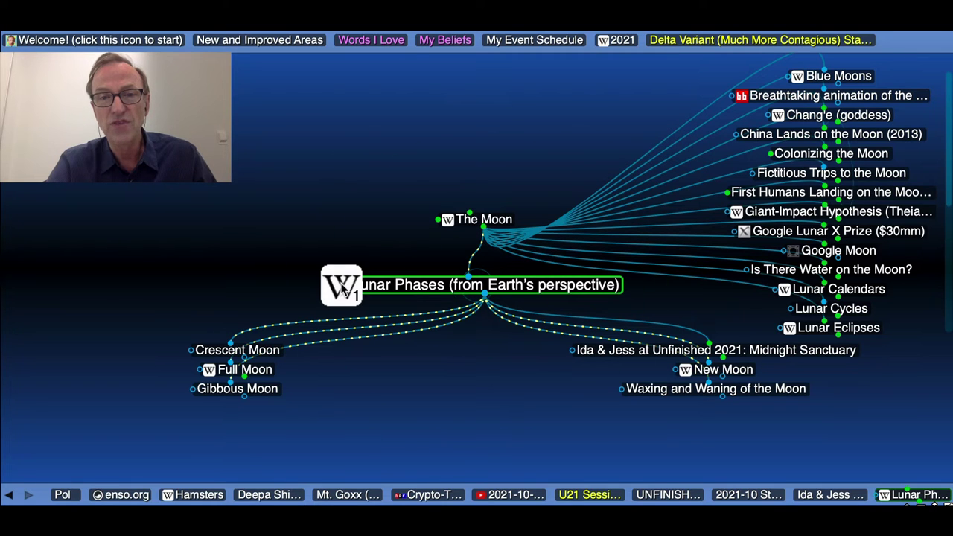
{"action": "left_click", "coordinate": [341, 284]}
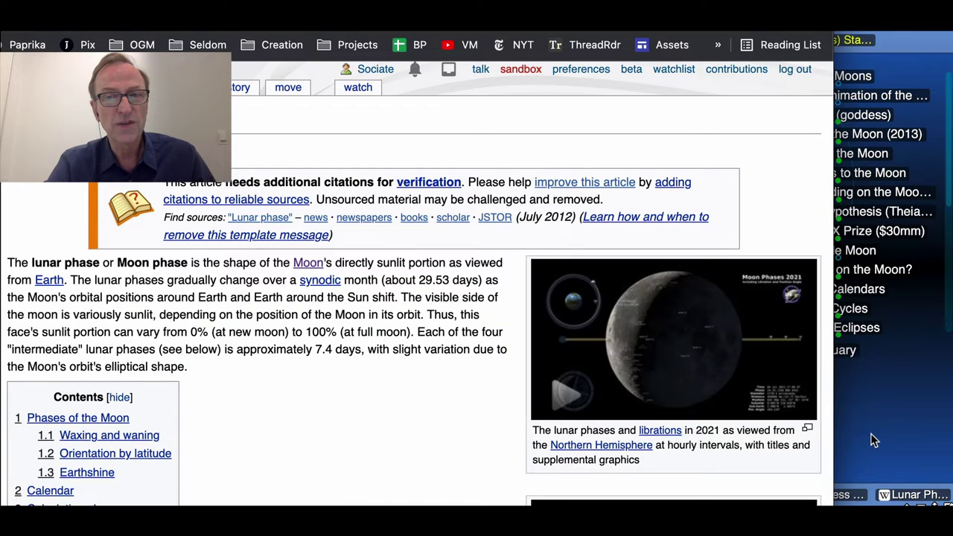
{"action": "left_click", "coordinate": [872, 436]}
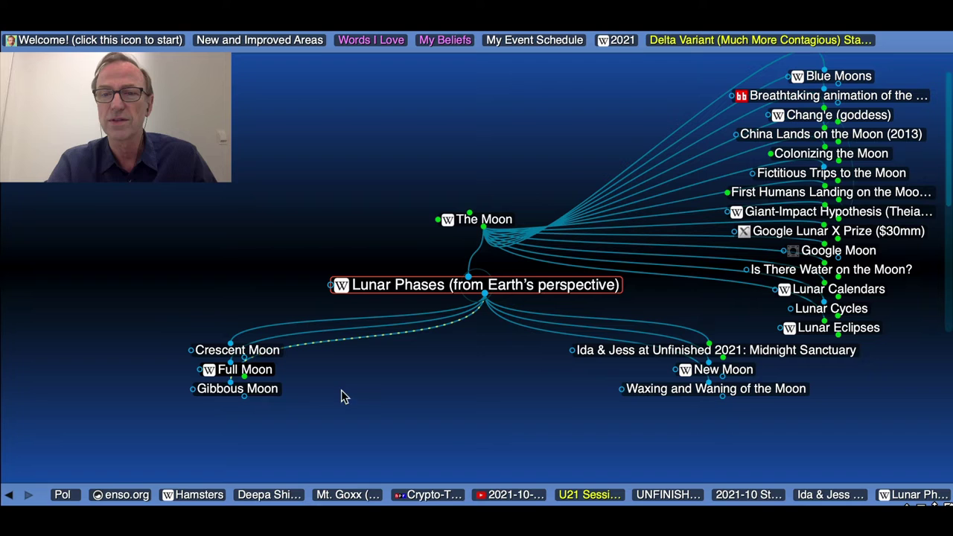
From the Midnight Sanctuary session, visit one speaker's thought and its d.school Faculty link
{"action": "left_click", "coordinate": [603, 352]}
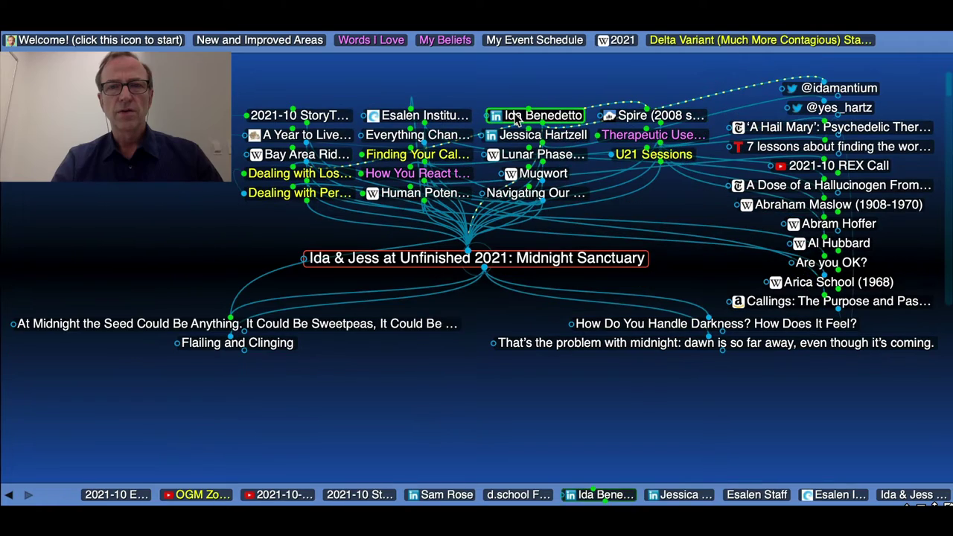
{"action": "left_click", "coordinate": [519, 116]}
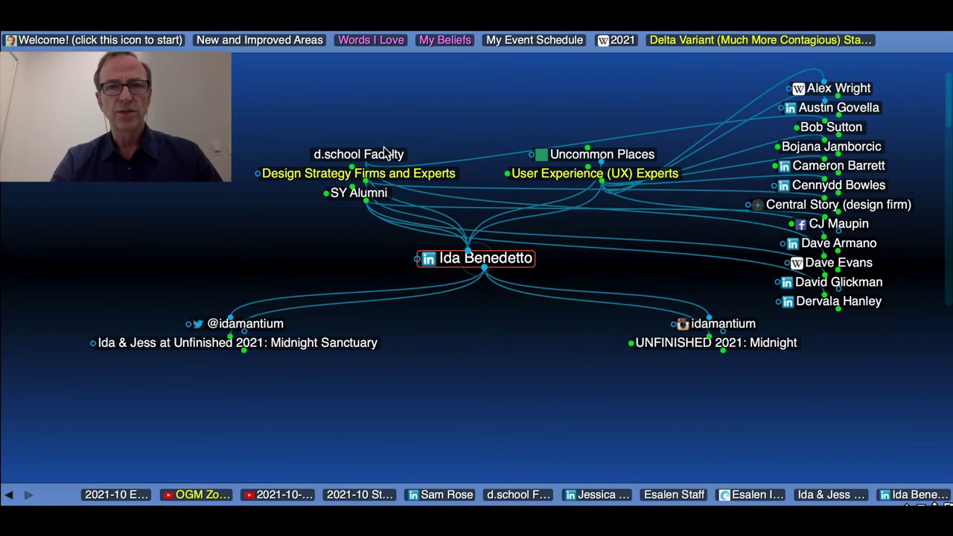
{"action": "left_click", "coordinate": [377, 155]}
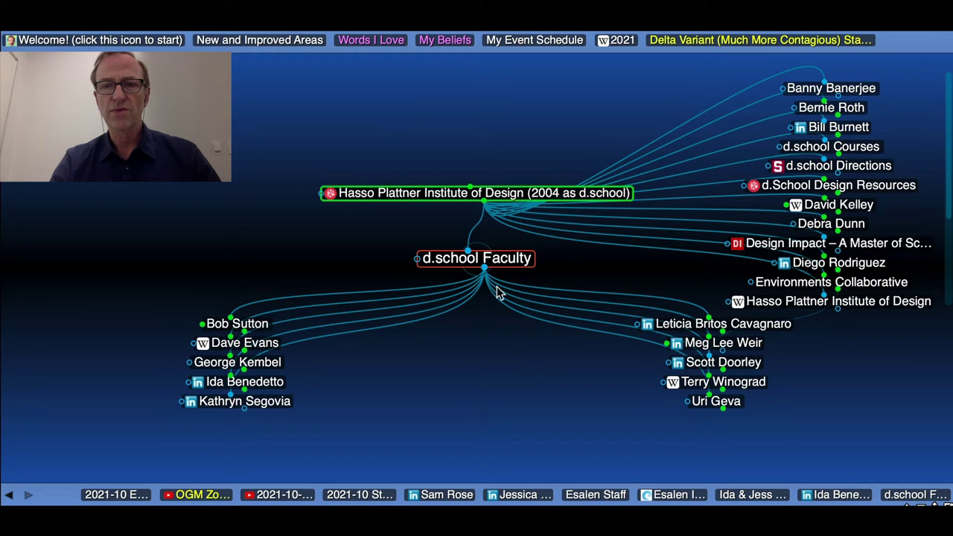
{"action": "left_click", "coordinate": [817, 490]}
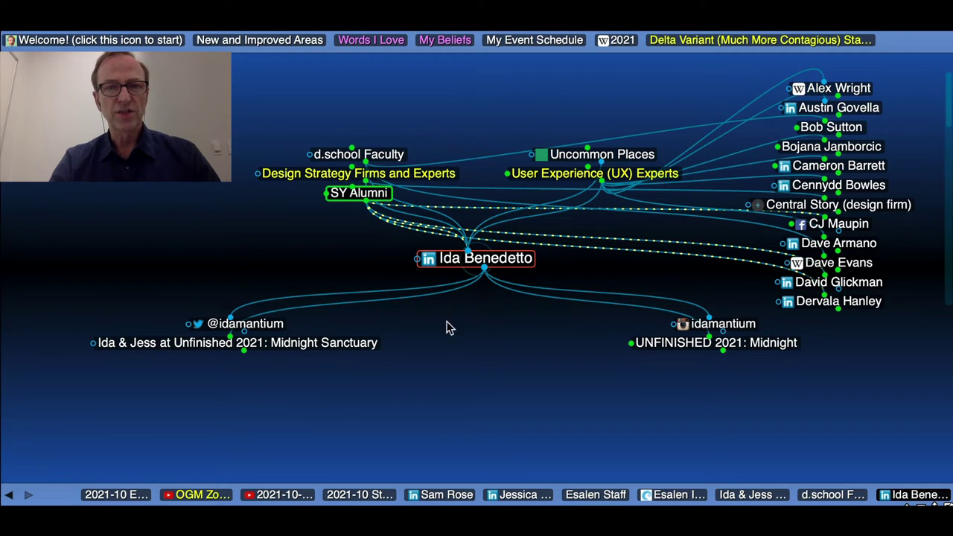
Follow the other speaker through Esalen Staff to 'Esalen Institute (1962)'
{"action": "left_click", "coordinate": [368, 342]}
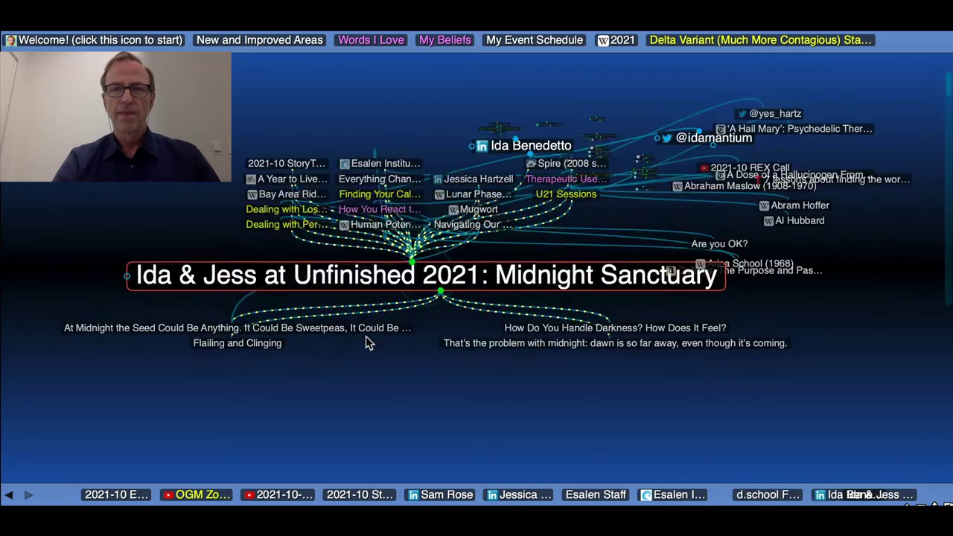
{"action": "left_click", "coordinate": [577, 140]}
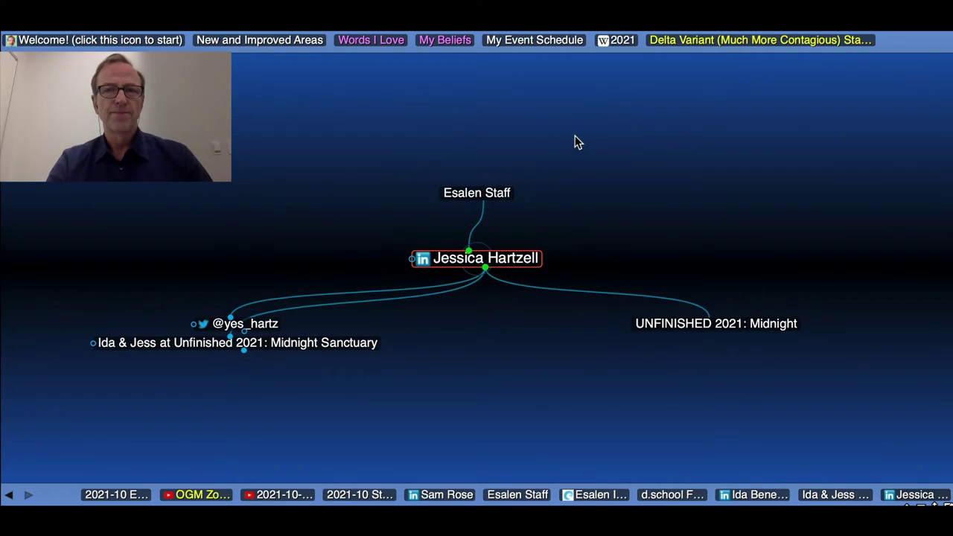
{"action": "left_click", "coordinate": [480, 194]}
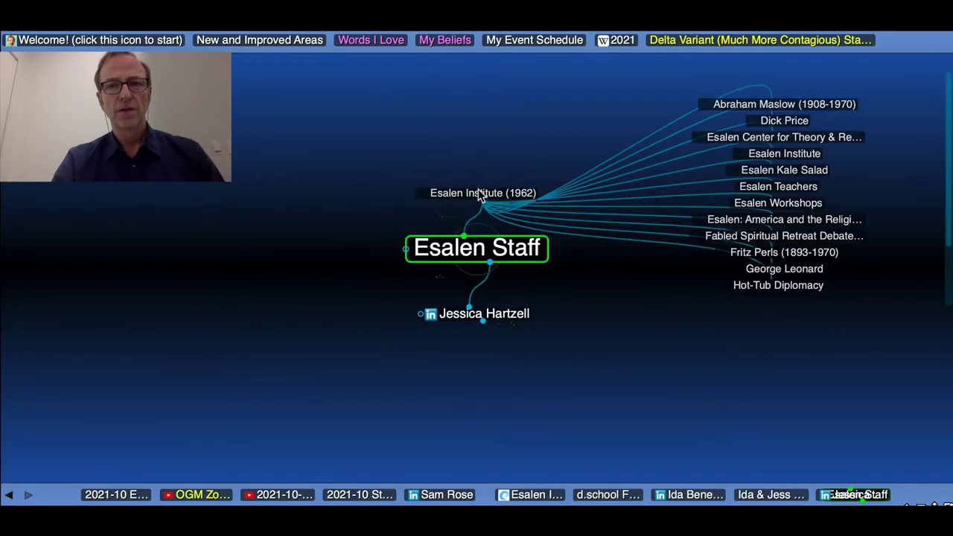
{"action": "left_click", "coordinate": [480, 193]}
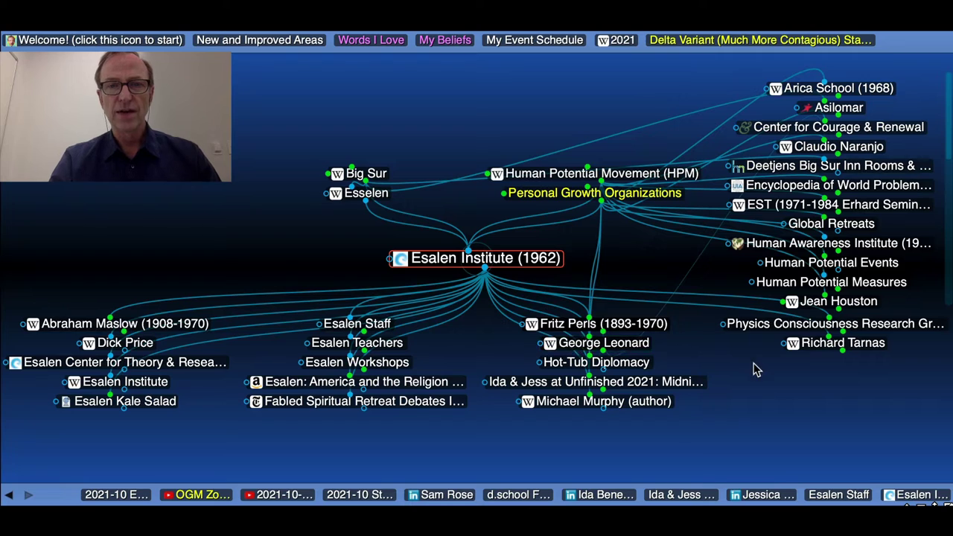
Visit Mugwort and the 'At Midnight the Seed…' poem, then recentre on the Midnight Sanctuary session
{"action": "left_click", "coordinate": [681, 494]}
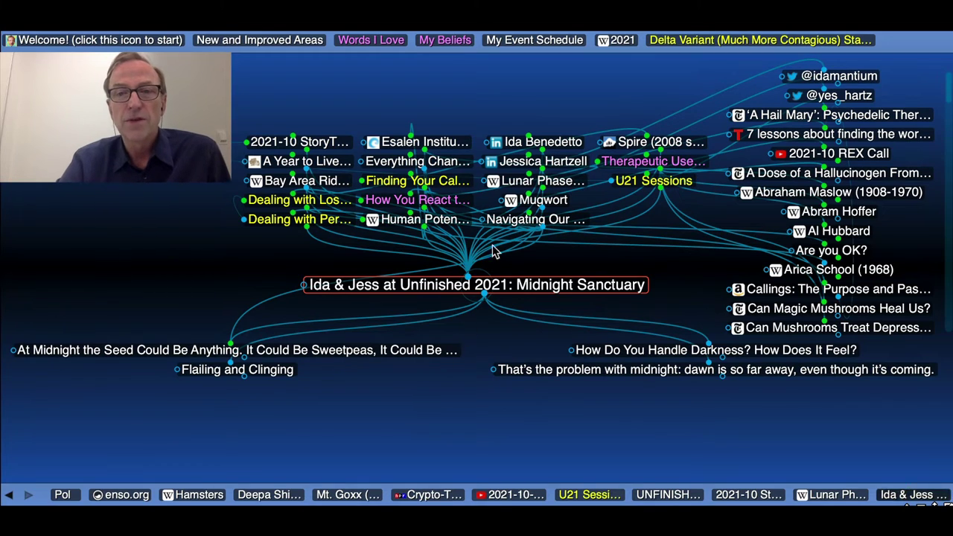
{"action": "left_click", "coordinate": [552, 202]}
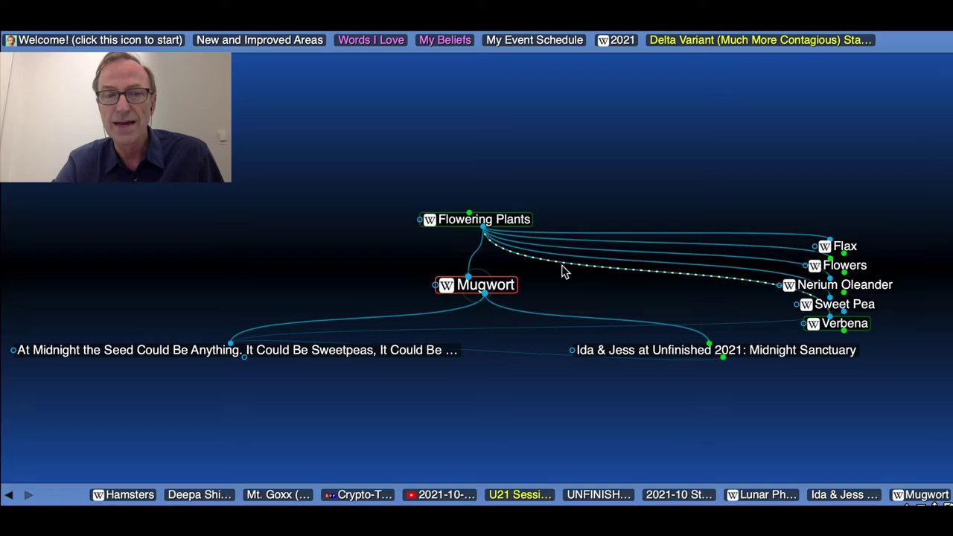
{"action": "left_click", "coordinate": [408, 352]}
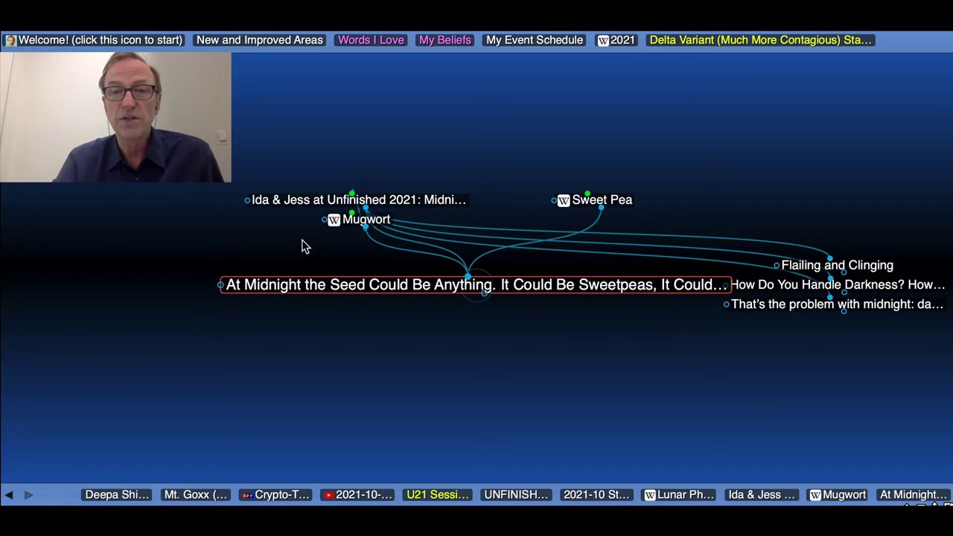
{"action": "left_click", "coordinate": [422, 200]}
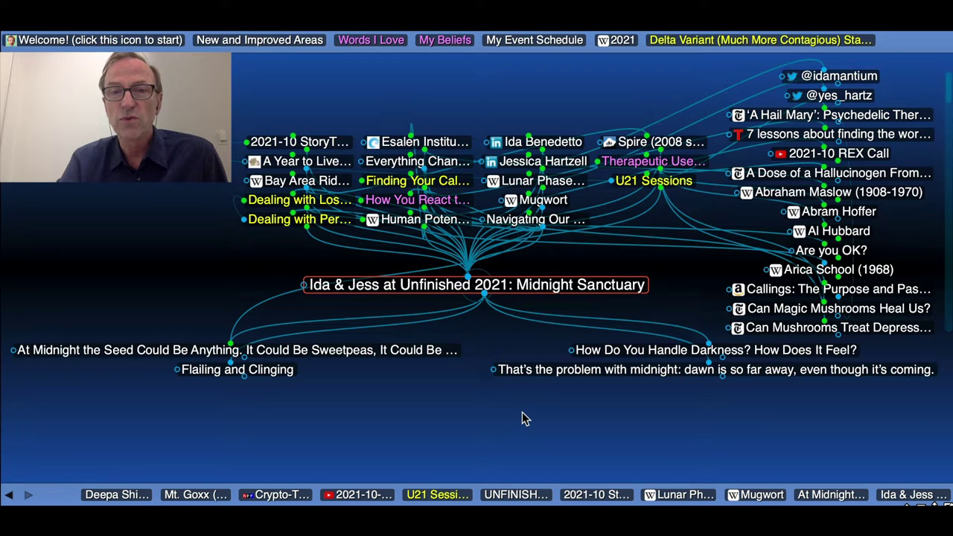
Visit 'Dealing with Loss (Coping with Grief)' and 'Meditation at Lagunitas', then return to the Ida & Jess session
{"action": "left_click", "coordinate": [333, 206]}
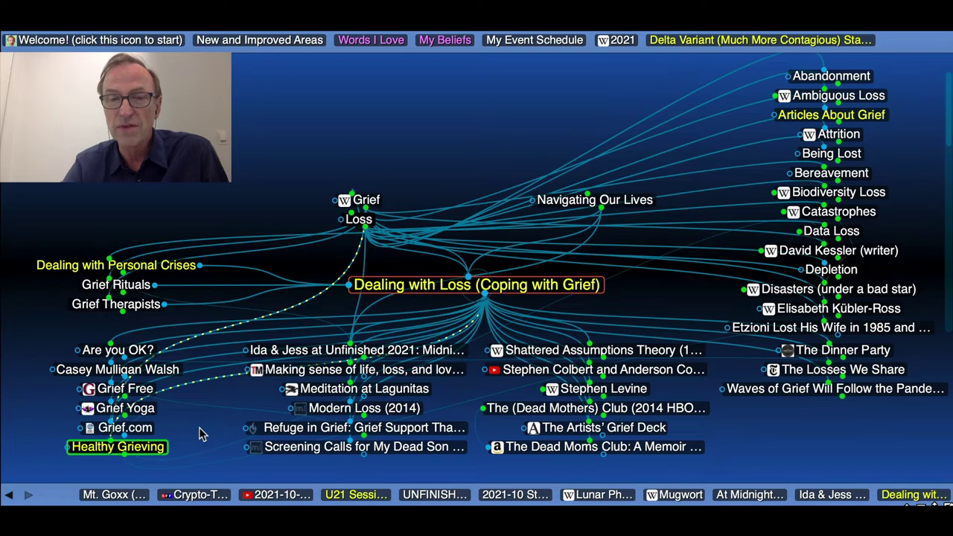
{"action": "mouse_move", "coordinate": [325, 414]}
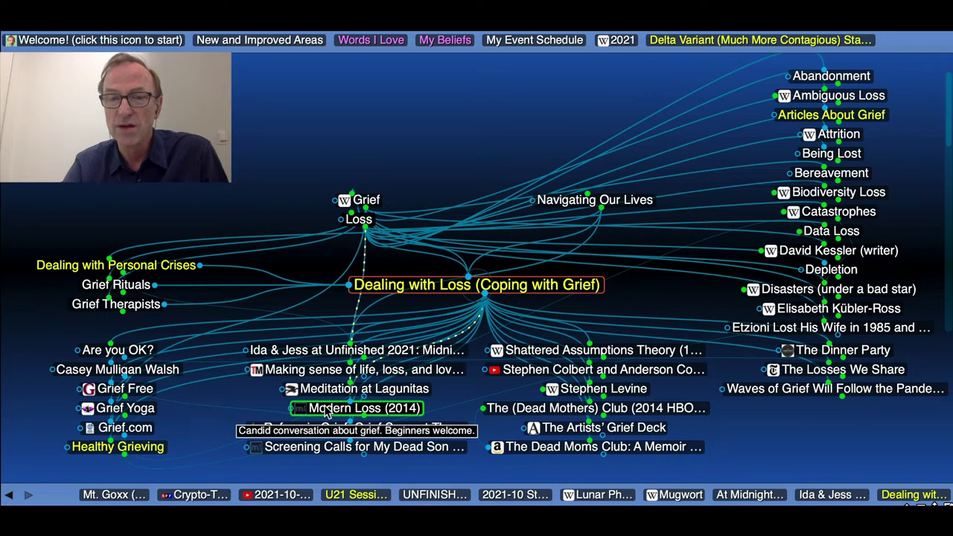
{"action": "left_click", "coordinate": [397, 391]}
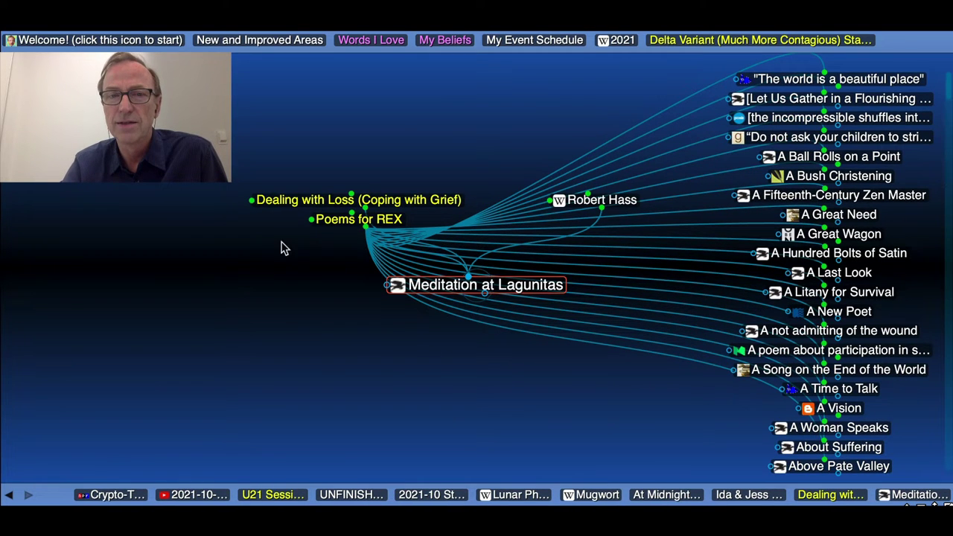
{"action": "left_click", "coordinate": [291, 201]}
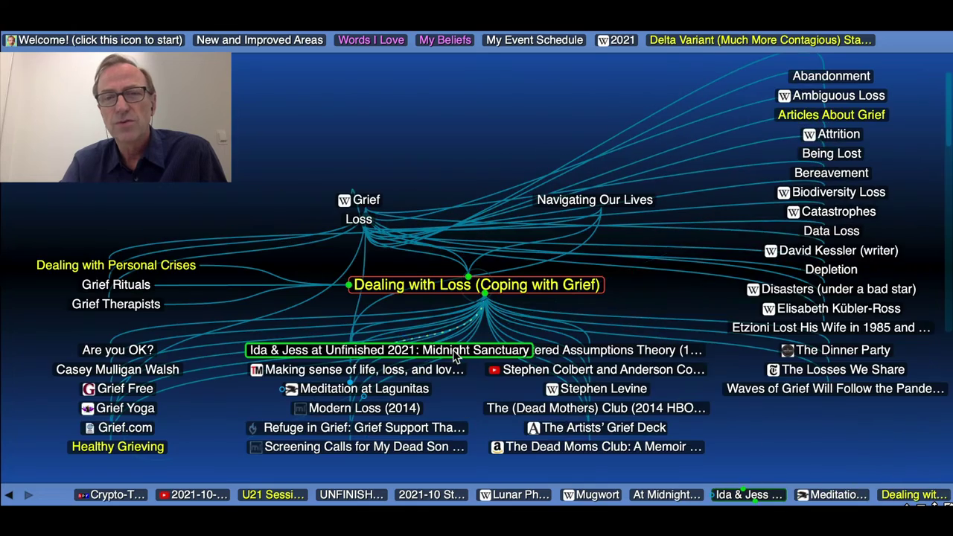
{"action": "left_click", "coordinate": [730, 496]}
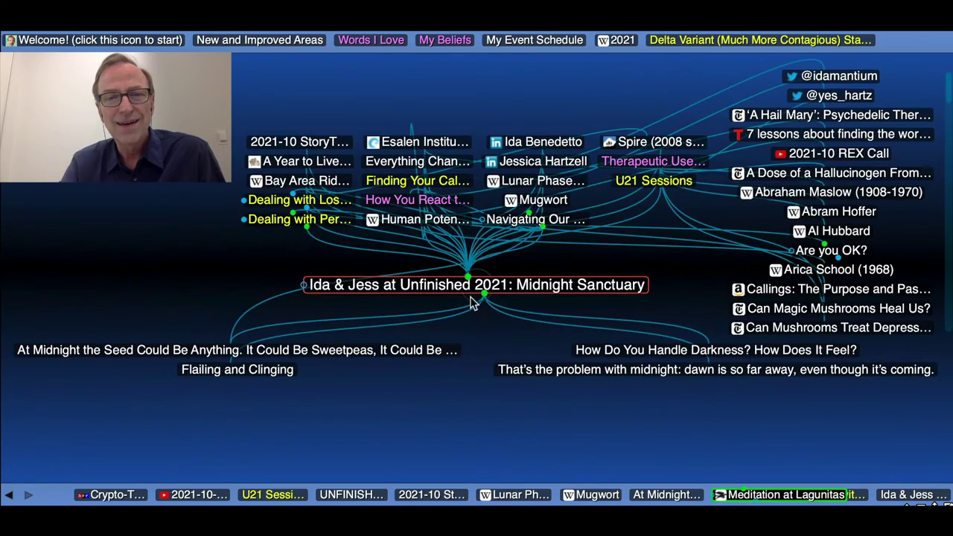
Go through How You React to Events and Amygdala Hijacking to the thought on relabelling events
{"action": "left_click", "coordinate": [383, 202]}
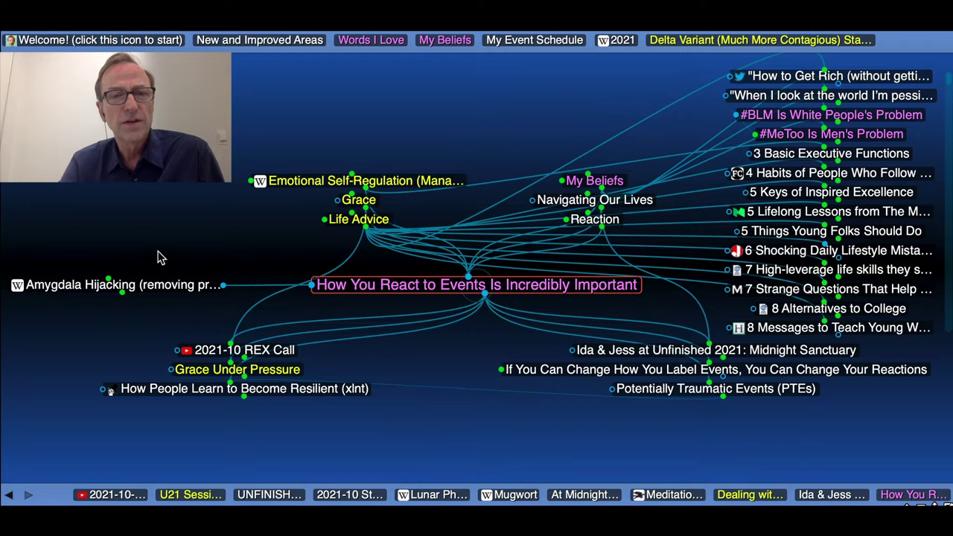
{"action": "left_click", "coordinate": [149, 289]}
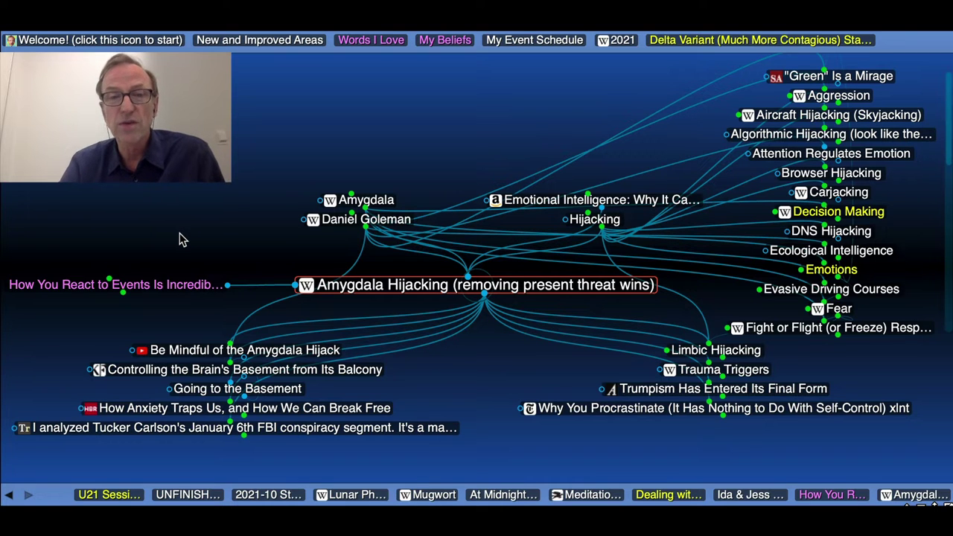
{"action": "left_click", "coordinate": [158, 285]}
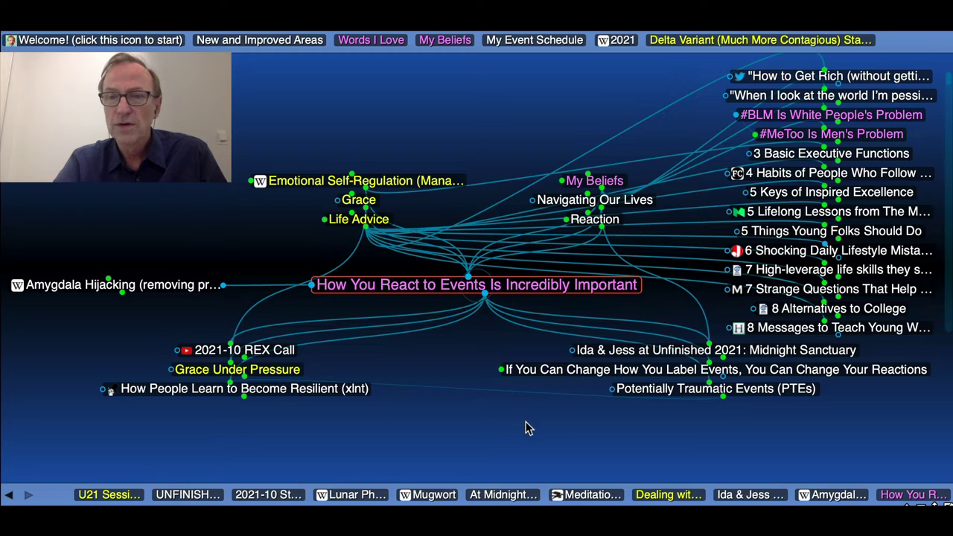
{"action": "left_click", "coordinate": [566, 370]}
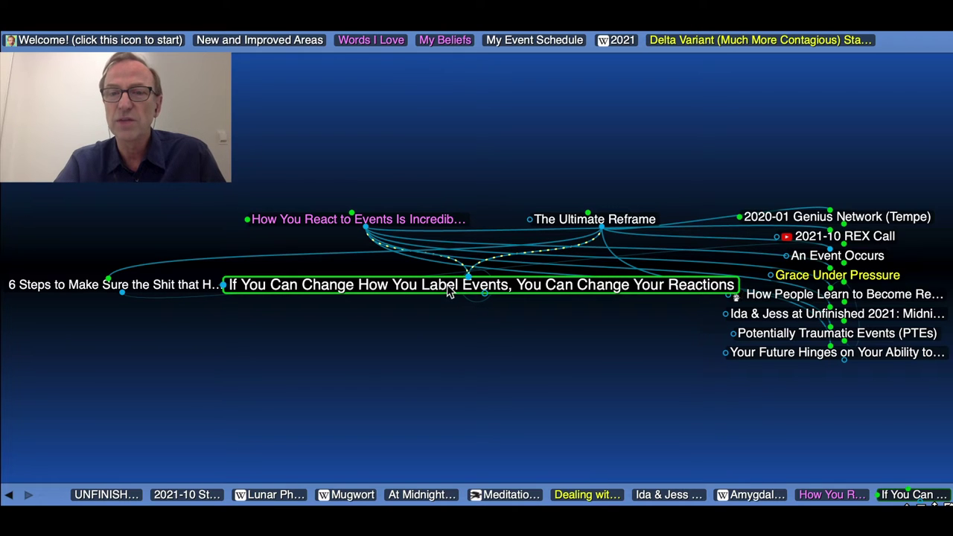
Look at The Ultimate Reframe, go back to How You React to Events, then centre on Grace
{"action": "left_click", "coordinate": [554, 219]}
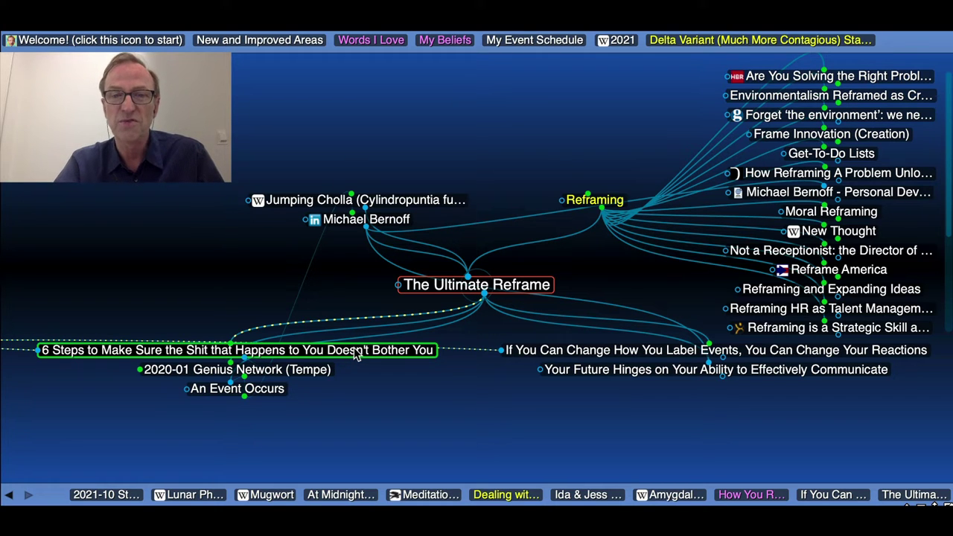
{"action": "left_click", "coordinate": [729, 495]}
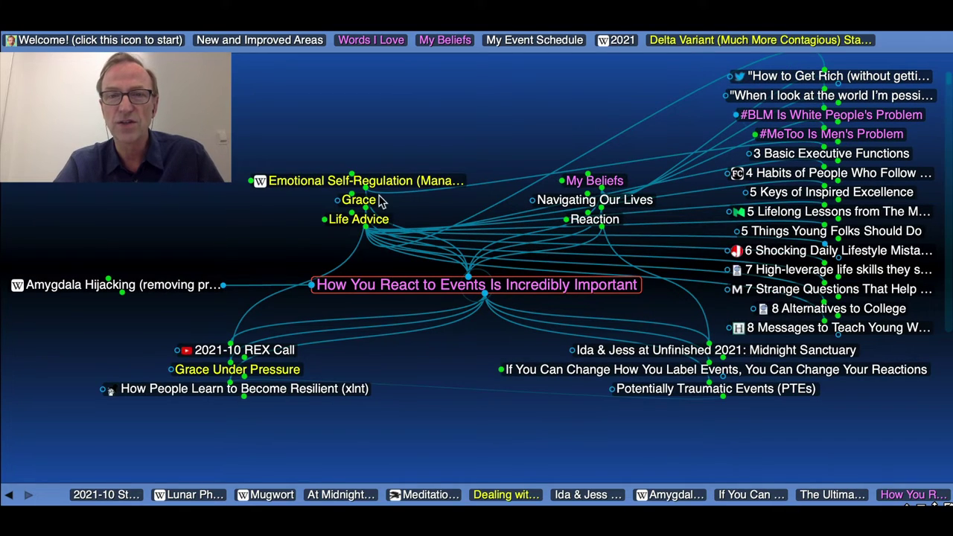
{"action": "left_click", "coordinate": [365, 199]}
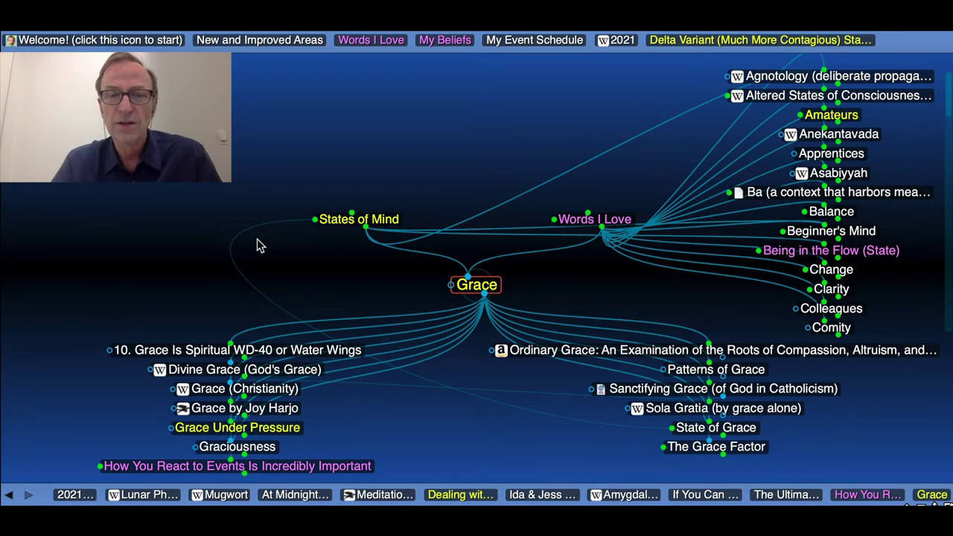
Visit Grace Under Pressure and How You React to Events, then return to Grace
{"action": "left_click", "coordinate": [282, 429]}
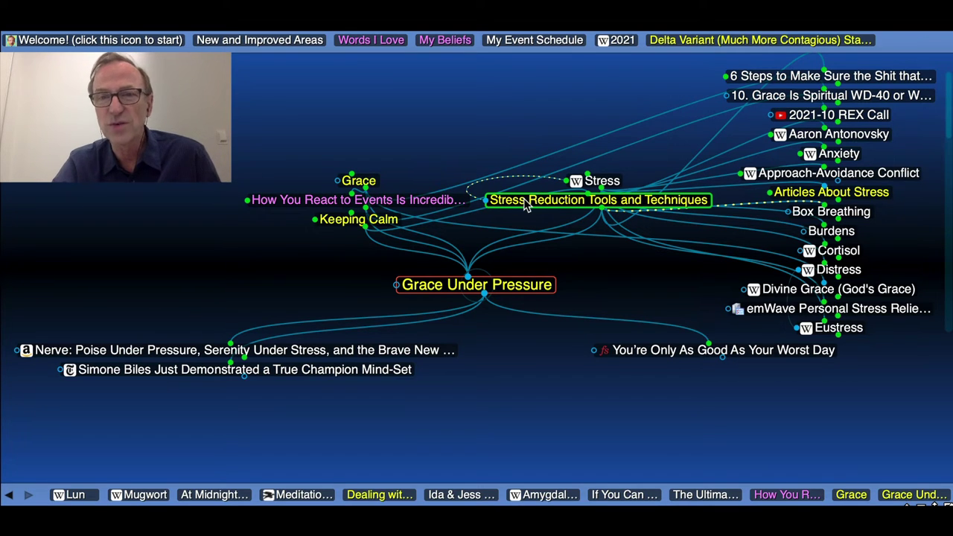
{"action": "left_click", "coordinate": [440, 203]}
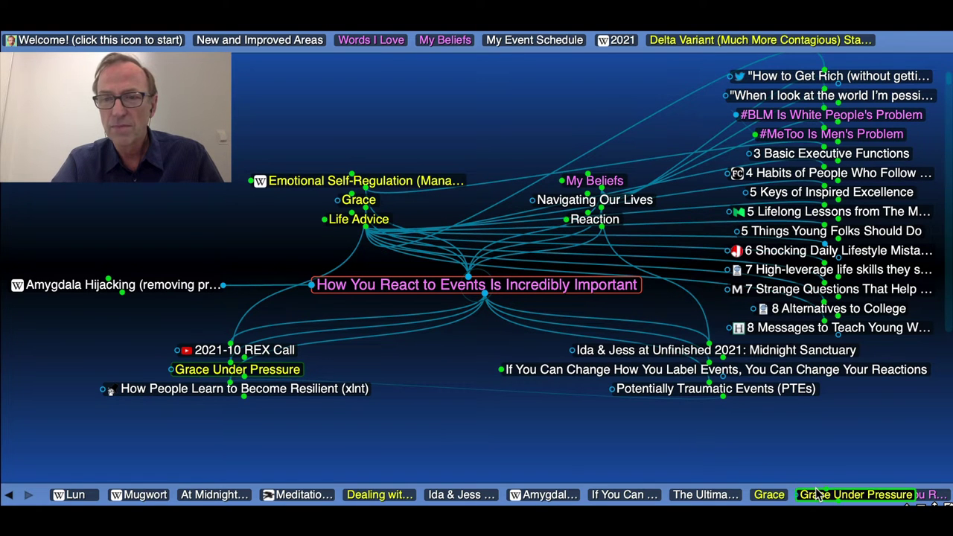
{"action": "left_click", "coordinate": [771, 496]}
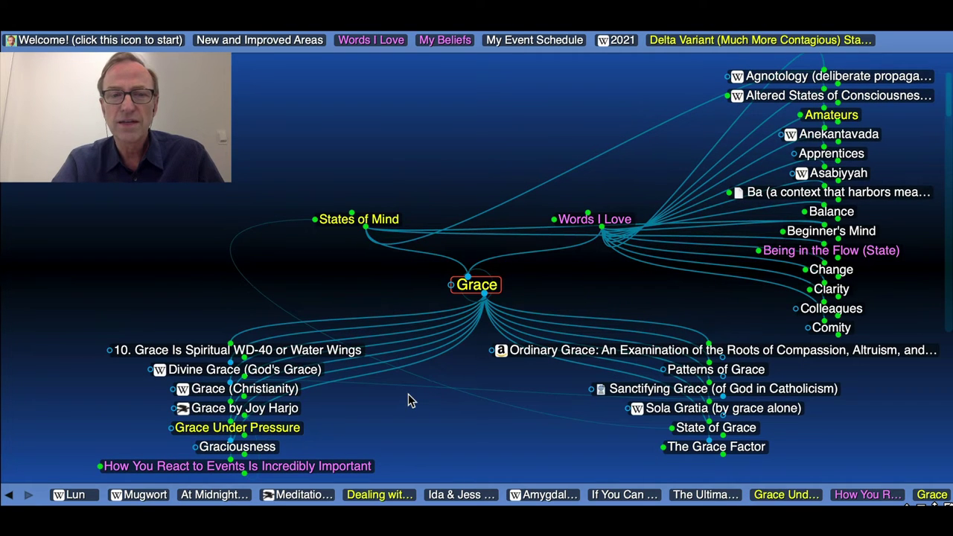
Trace Grace (Christianity), Divine Grace, Kripa, Kripalu Yoga and Types of Yoga, then return to Grace
{"action": "left_click", "coordinate": [278, 390]}
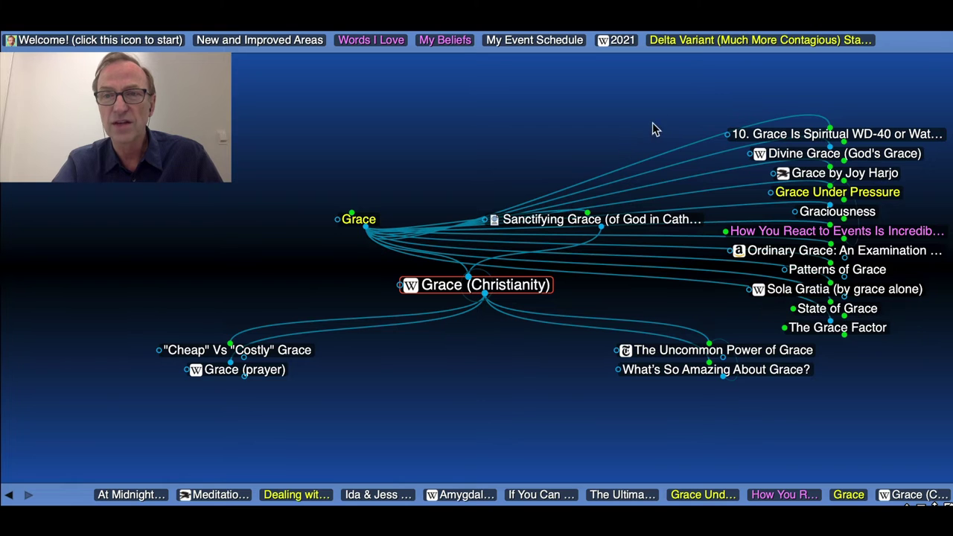
{"action": "left_click", "coordinate": [777, 152]}
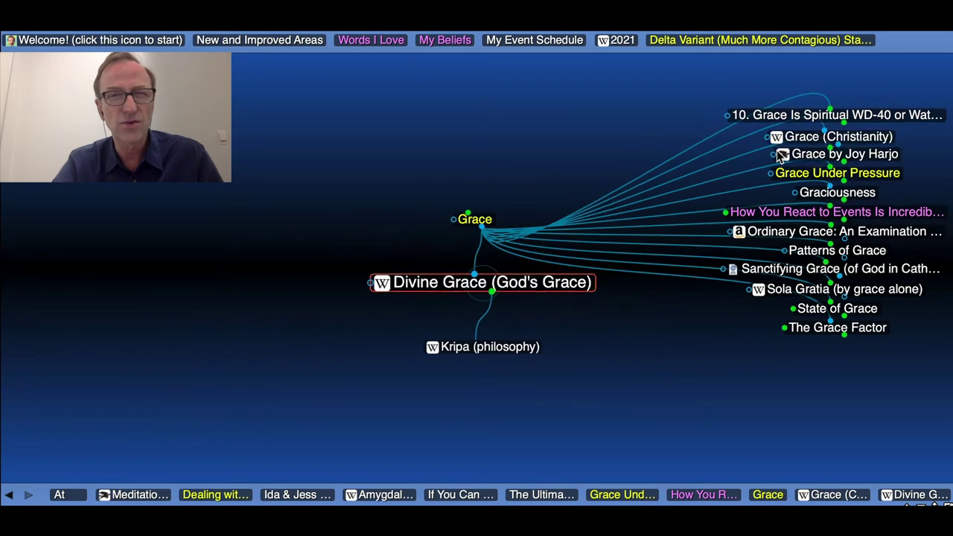
{"action": "left_click", "coordinate": [514, 356]}
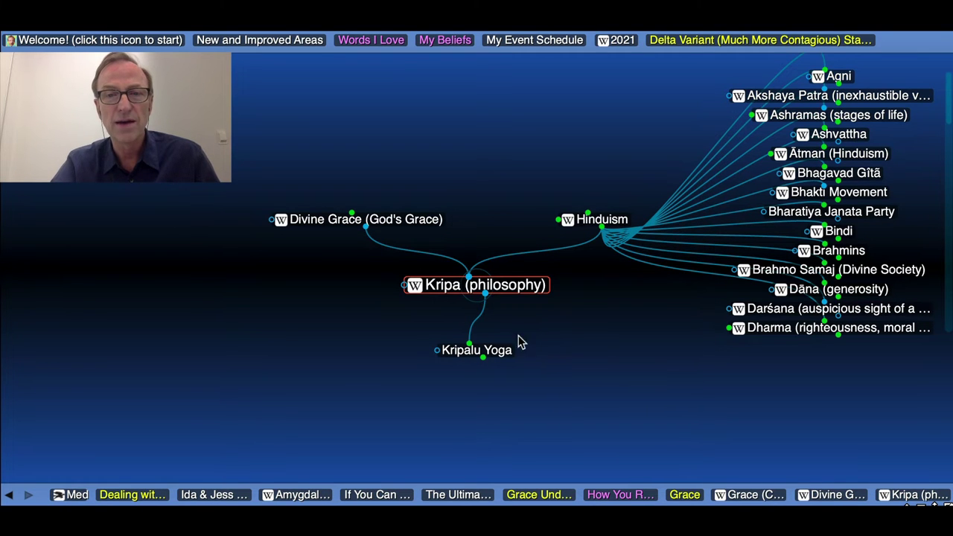
{"action": "left_click", "coordinate": [499, 349]}
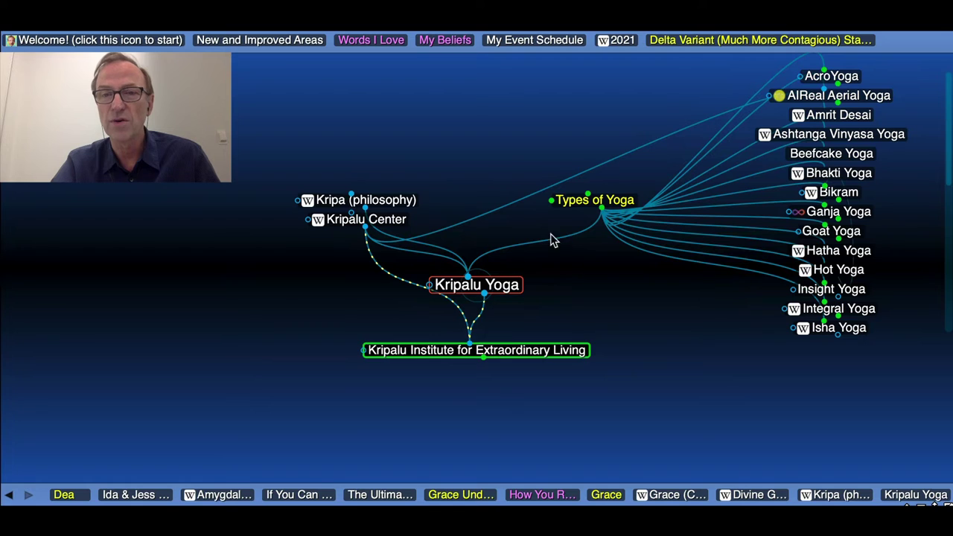
{"action": "left_click", "coordinate": [575, 207]}
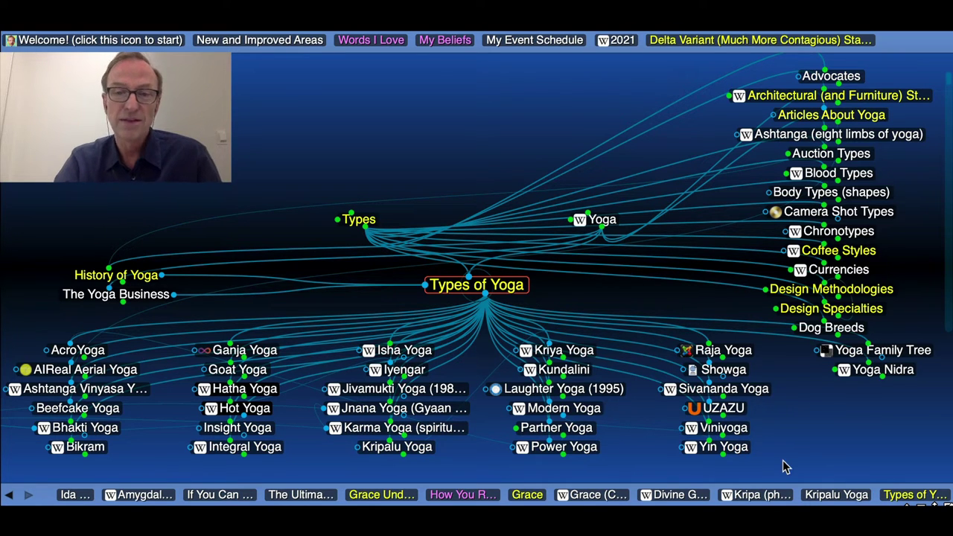
{"action": "left_click", "coordinate": [538, 496]}
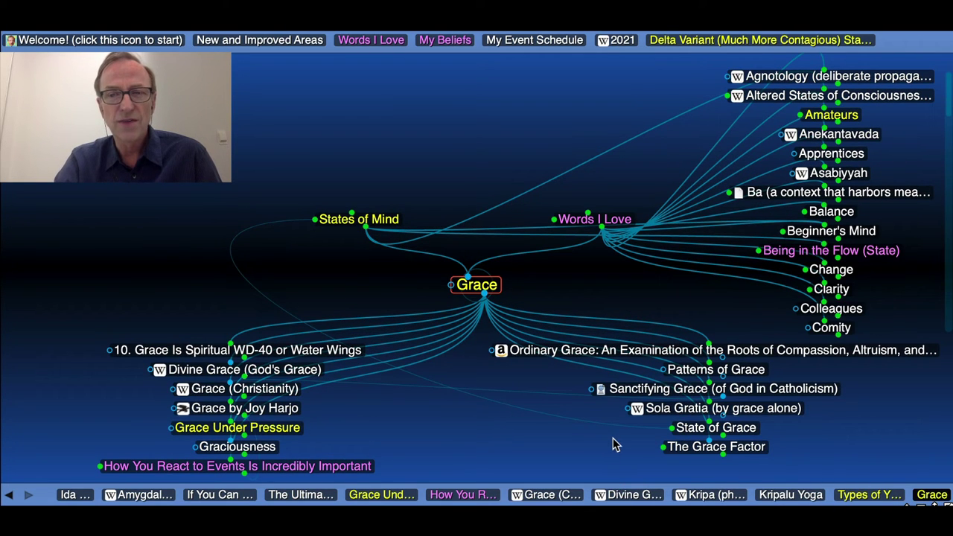
Centre the map on The Grace Factor, linked to Oh Well and its quote
{"action": "left_click", "coordinate": [677, 447]}
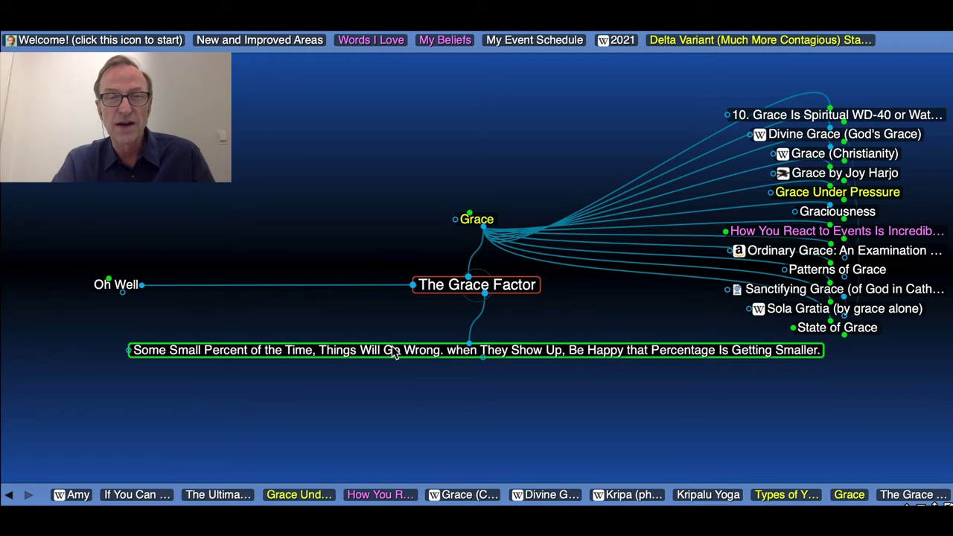
Re-centre the plex on Grace, showing States of Mind, Words I Love and its grace children
{"action": "left_click", "coordinate": [476, 219]}
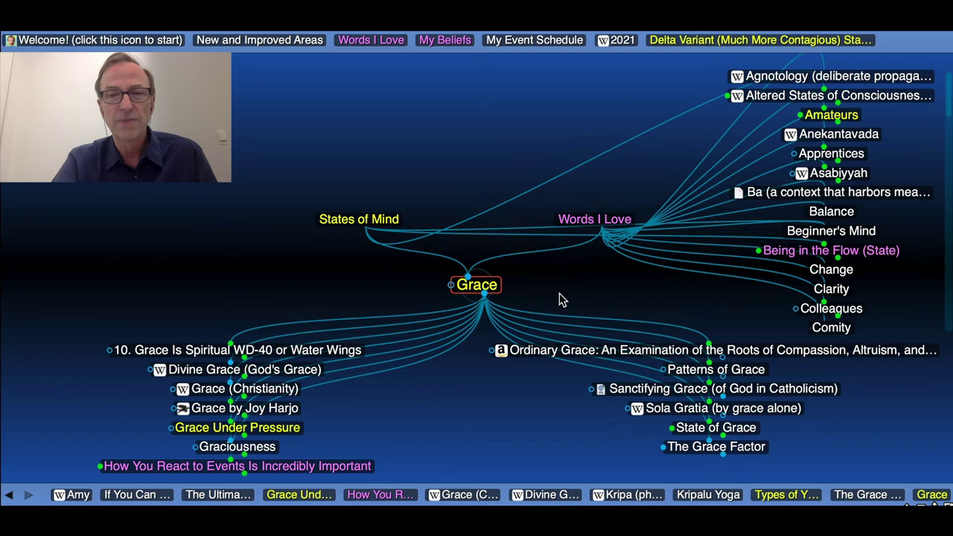